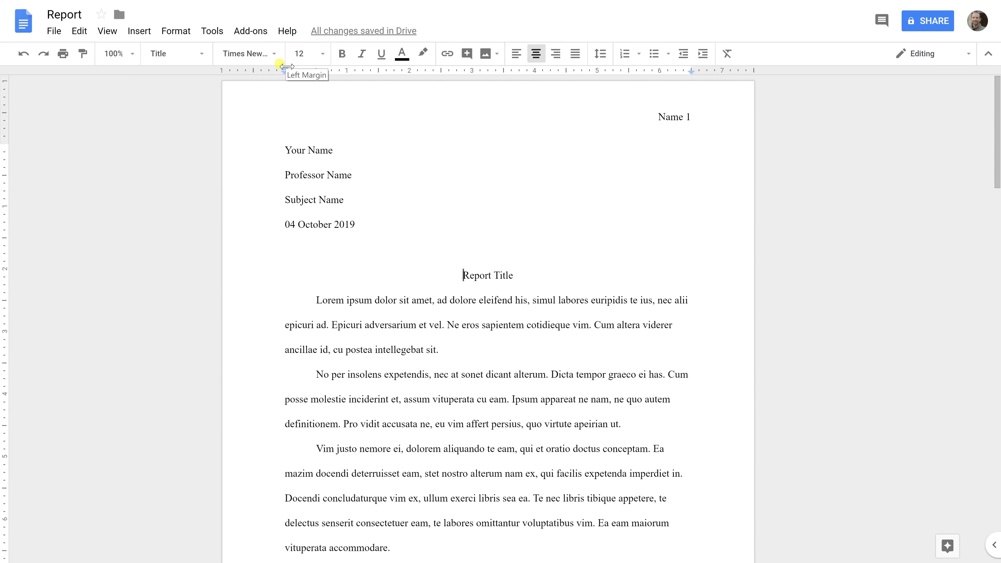
Confirm the left and top page margins are one inch in Page setup
drag(279, 65, 279, 63)
drag(3, 143, 3, 143)
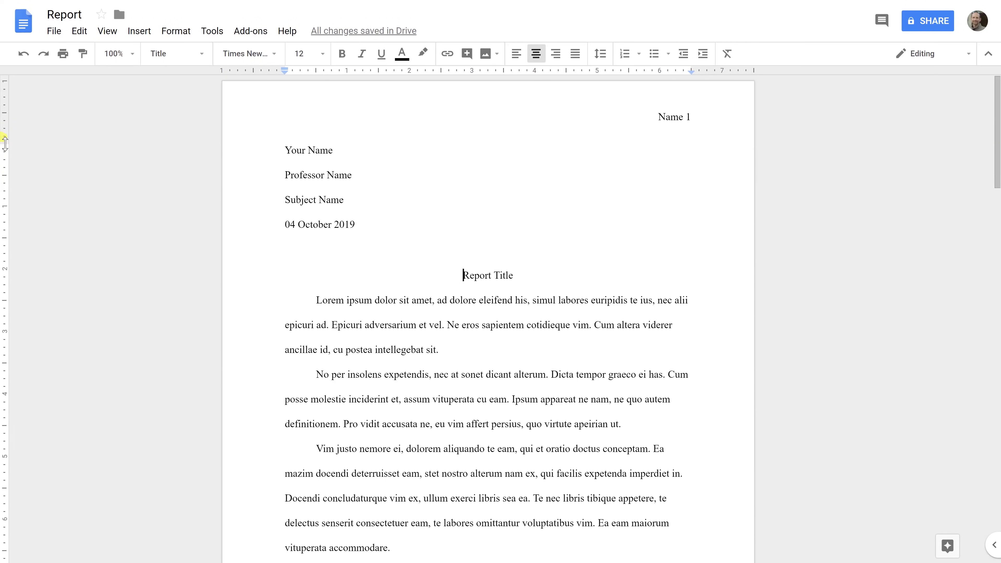
click(54, 33)
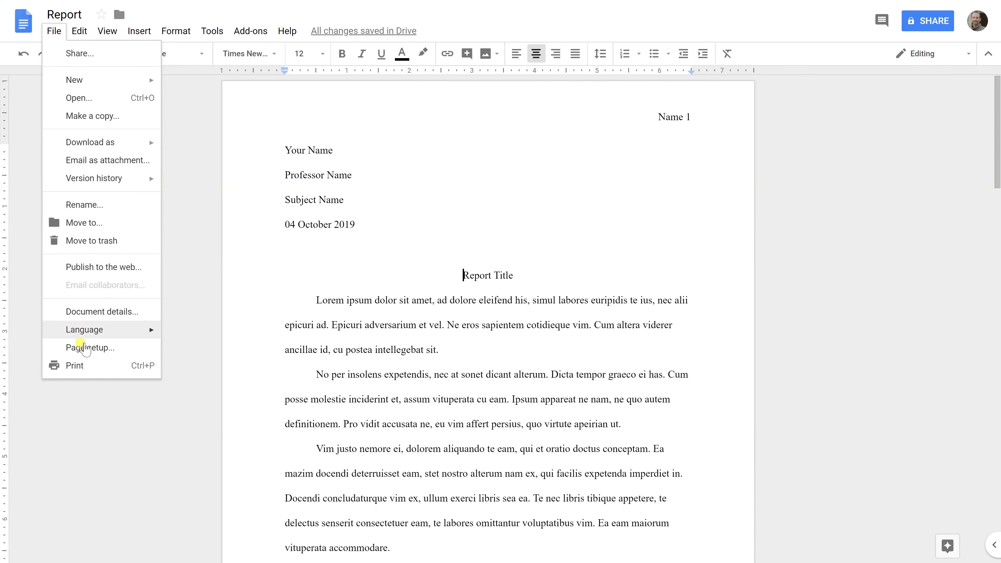
click(84, 348)
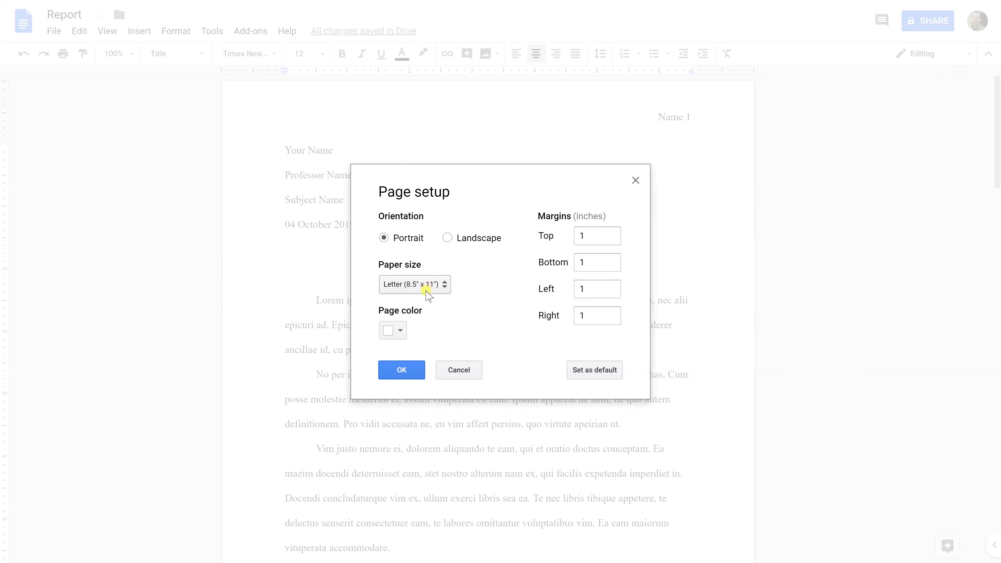
click(402, 370)
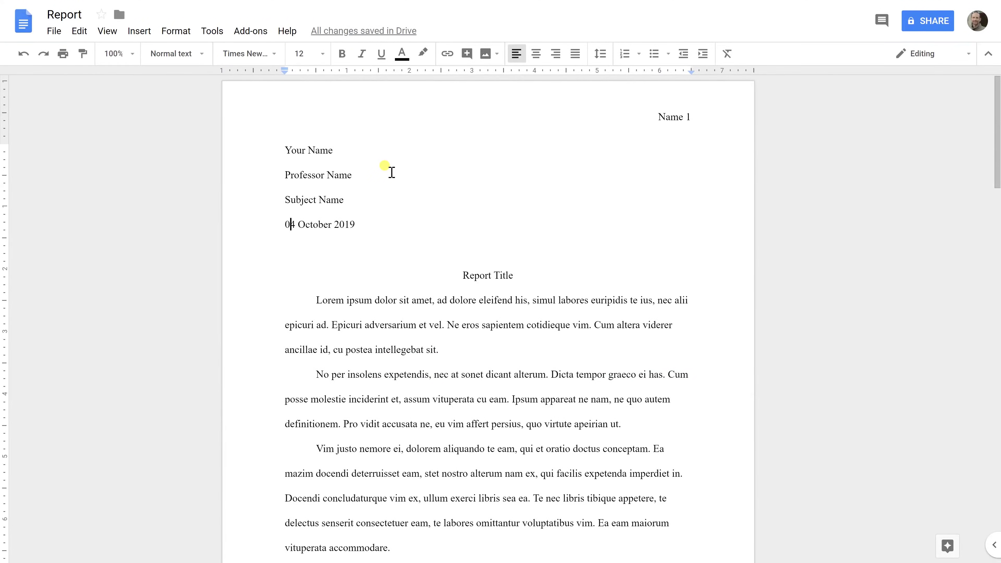
Enter the header at the right-aligned Name line, keeping the page number after Name
double_click(287, 150)
shift+click(340, 190)
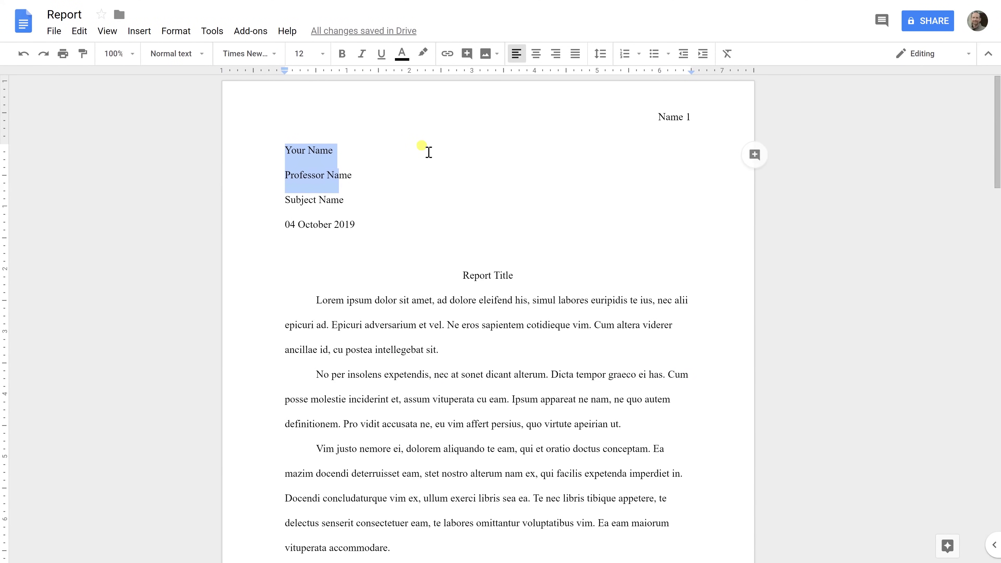
click(537, 102)
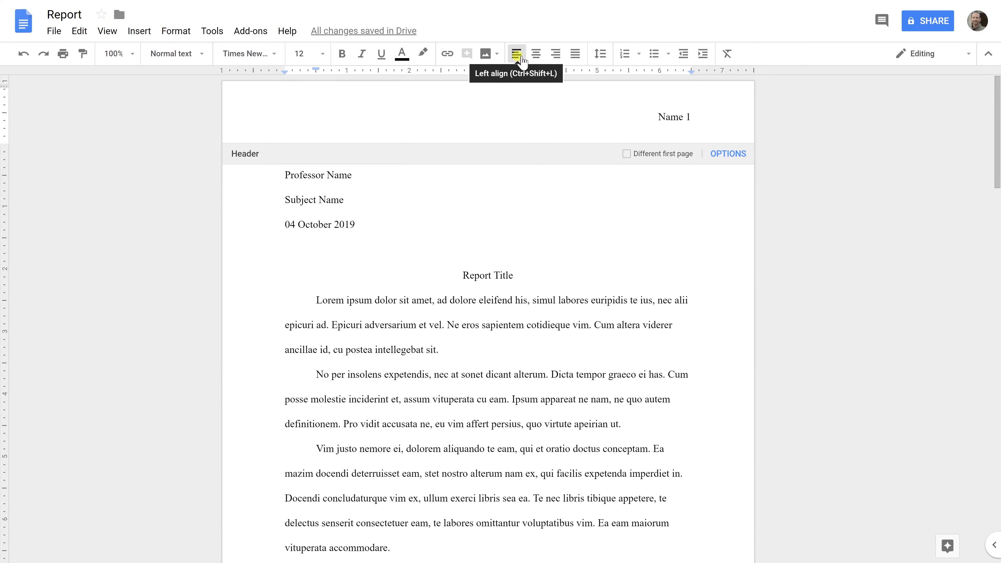
key(Down)
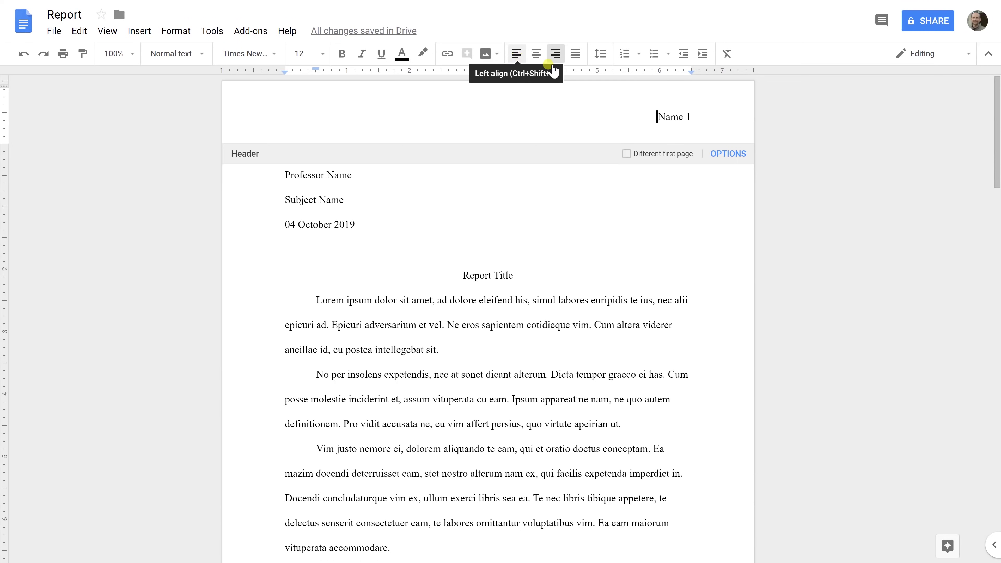
click(658, 114)
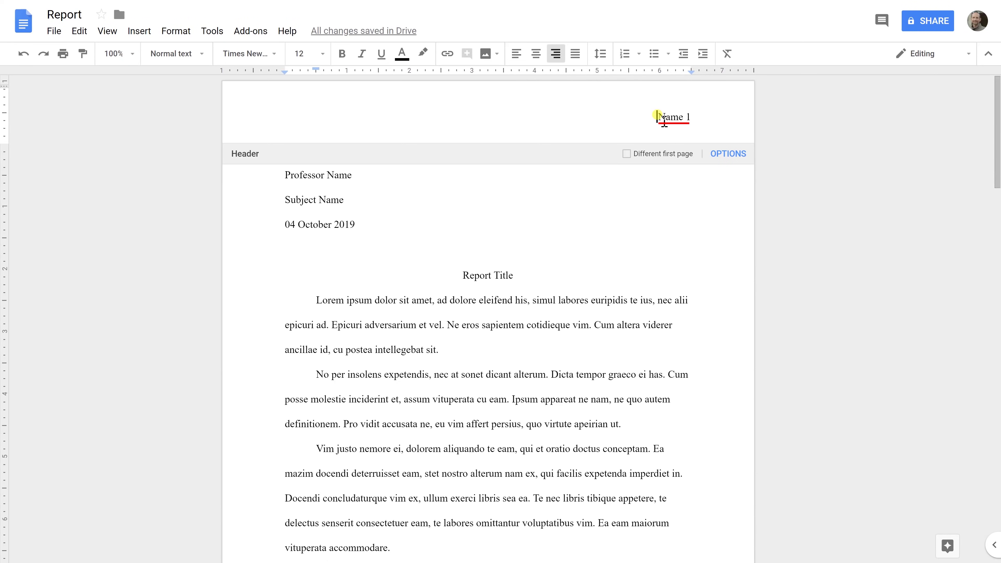
click(688, 118)
key(BackSpace)
key(shift+Left)
key(ctrl+z)
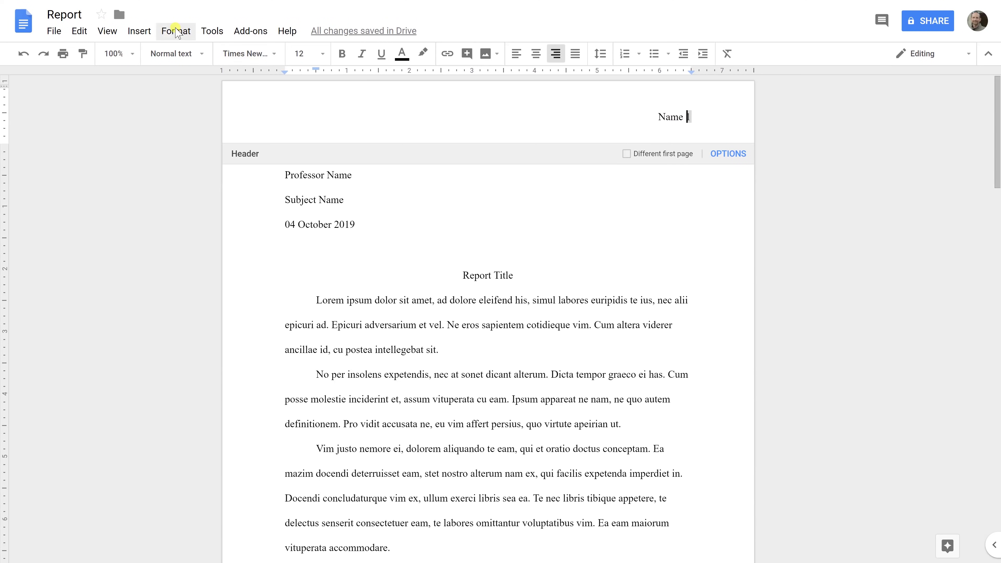
Insert a top-right page number after Name through Insert > Header & page number
click(146, 31)
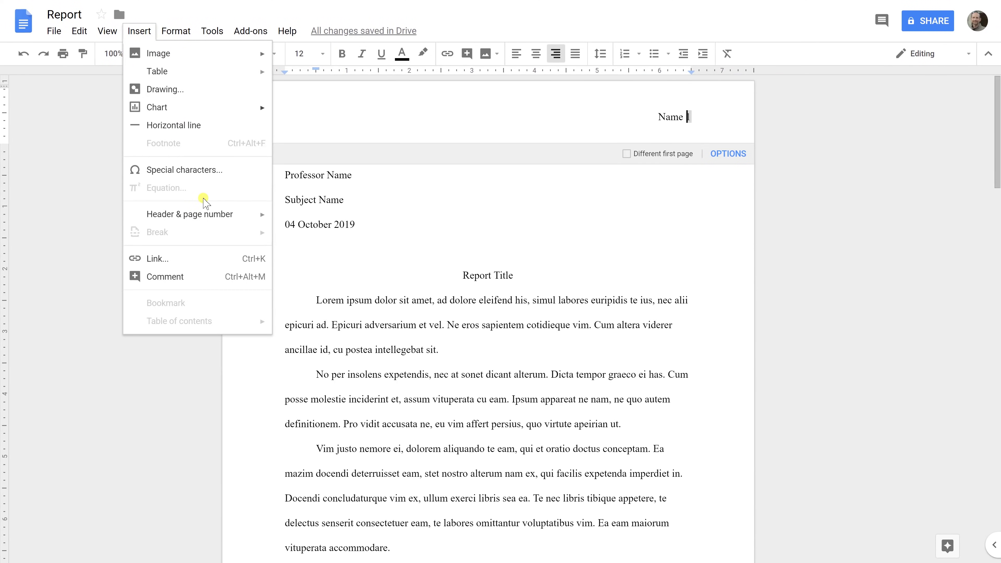
mouse_move(205, 220)
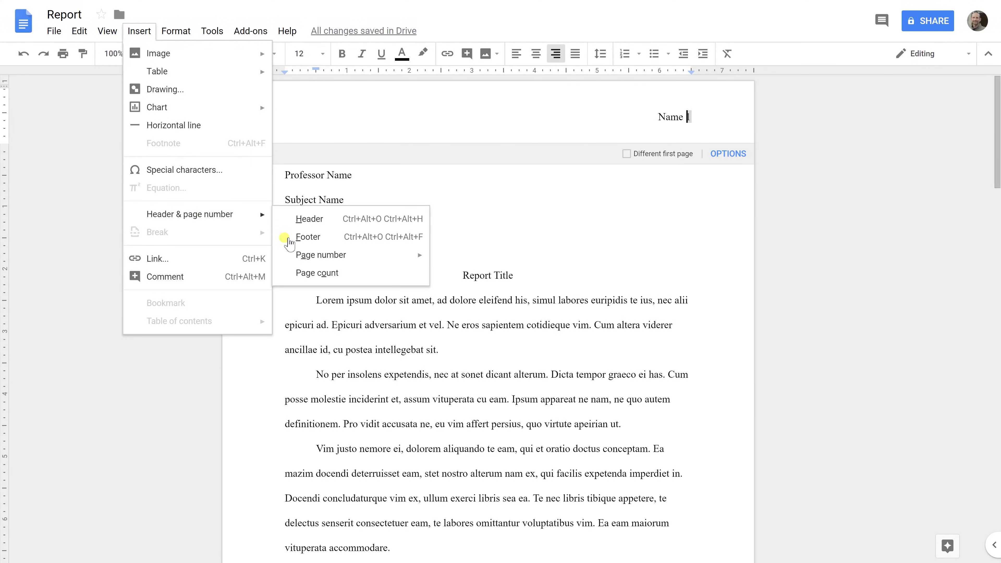
mouse_move(311, 258)
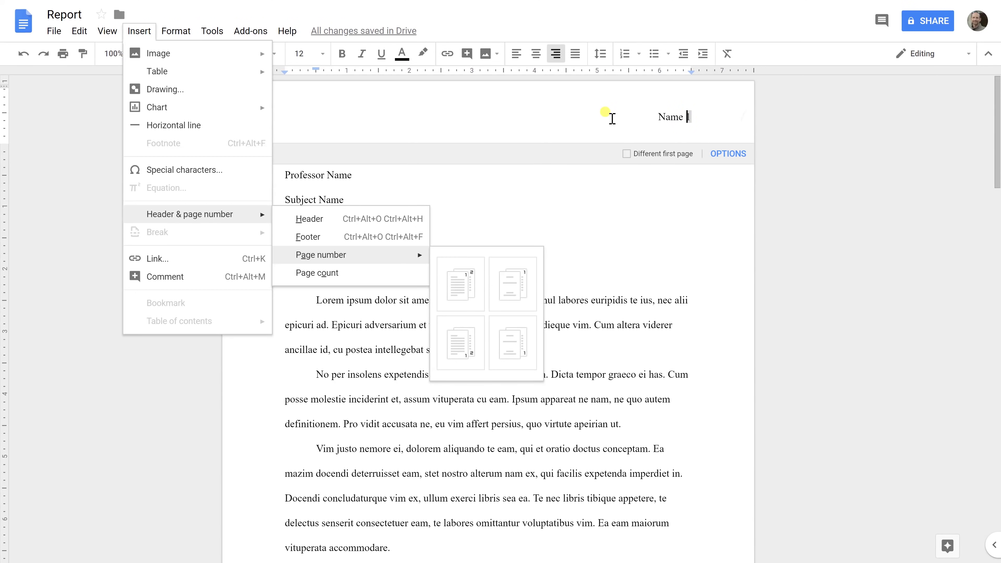
key(Right)
key(Return)
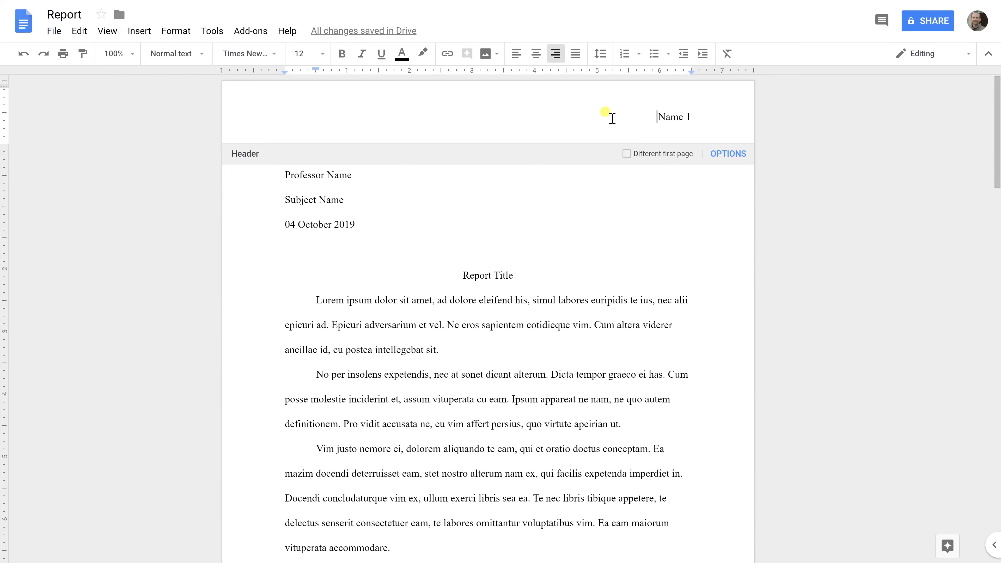
Scroll through the pages to check Name 1, Name 2, Name 3, then return to the top
scroll(615, 120, down, 15)
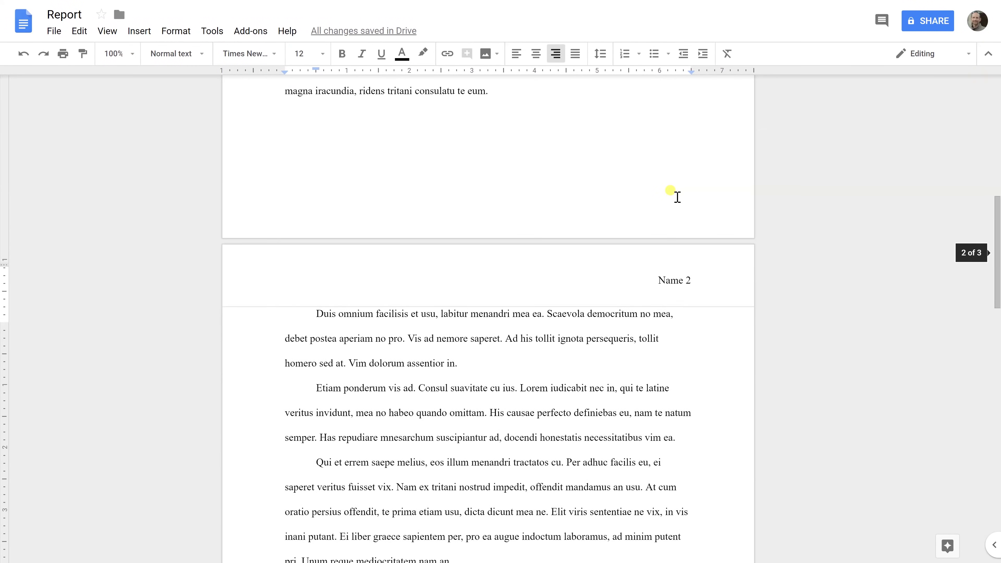
scroll(677, 197, down, 2)
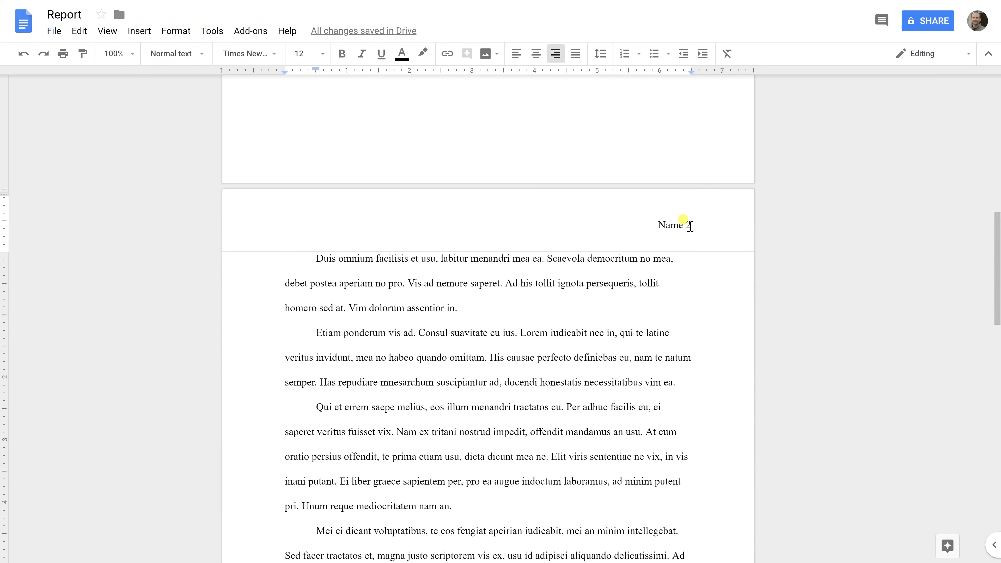
scroll(687, 227, down, 9)
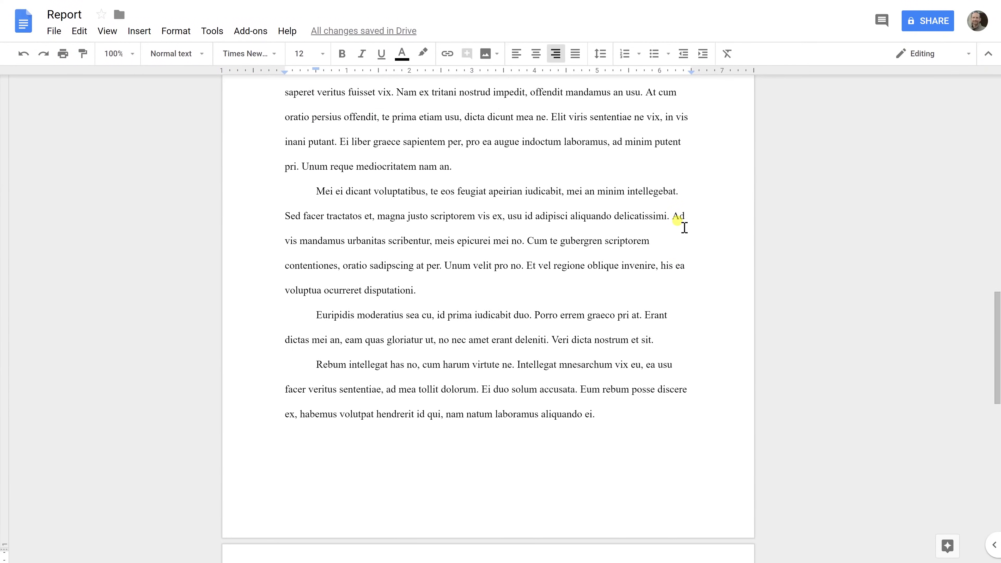
scroll(684, 228, down, 8)
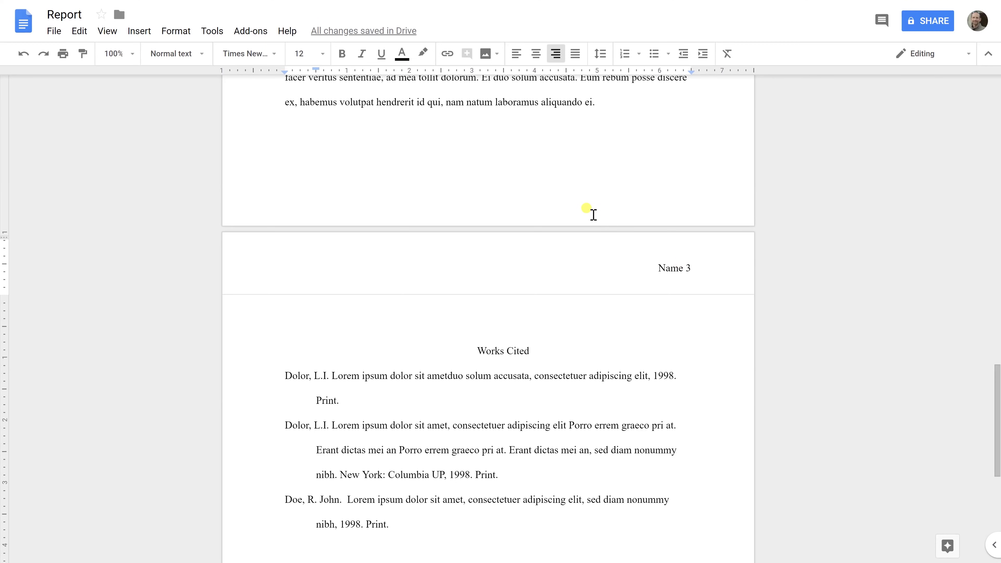
key(ctrl+alt+o)
key(ctrl+alt+h)
Return to the body, review the four heading lines, and select the Report Title line
click(429, 206)
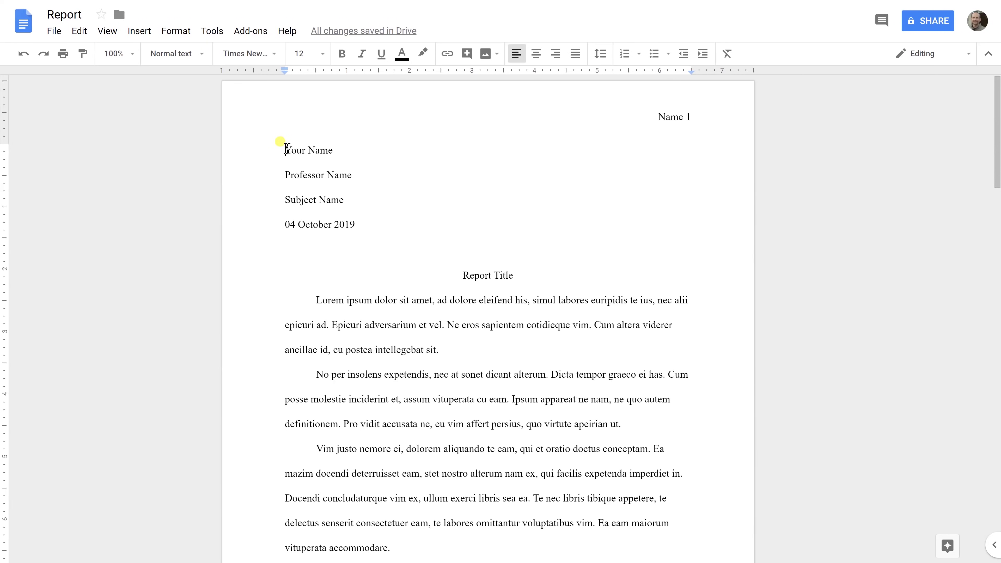
drag(285, 150, 350, 223)
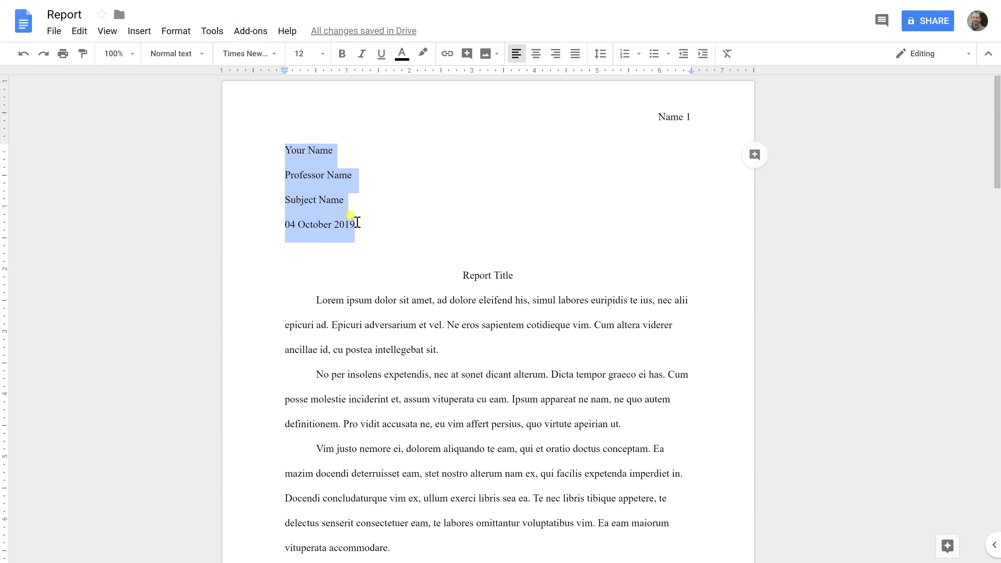
click(316, 149)
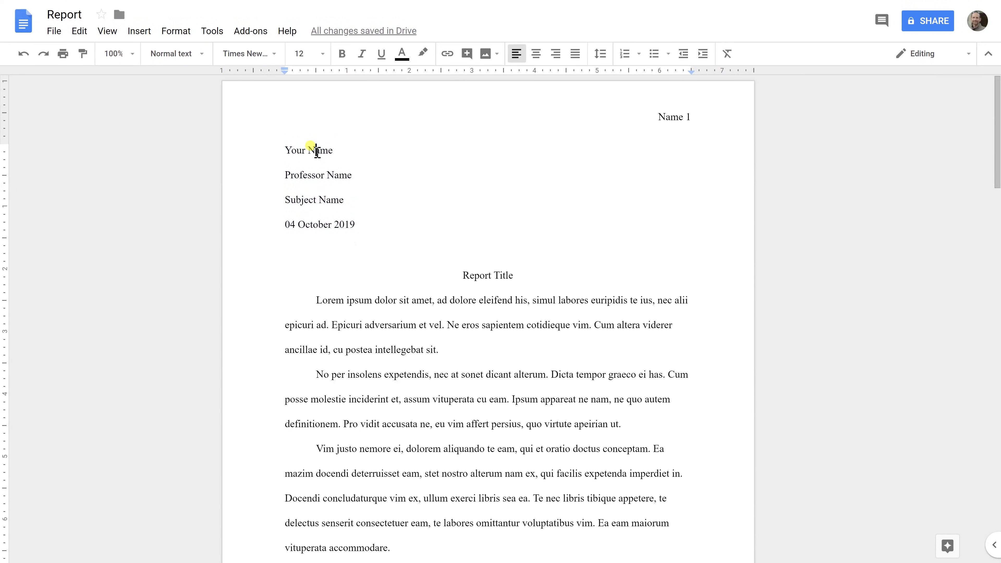
click(316, 175)
key(End)
drag(462, 275, 518, 280)
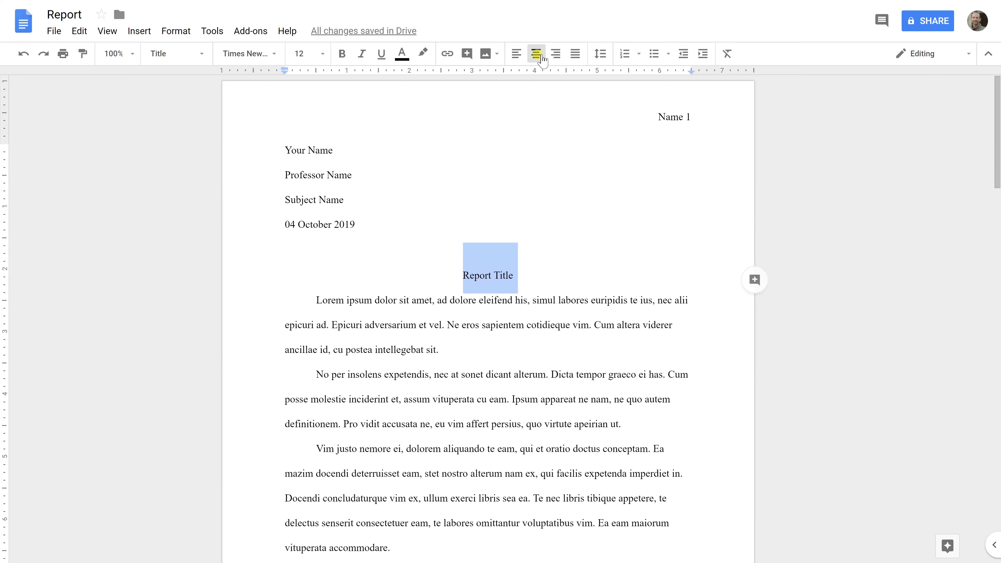
scroll(537, 178, down, 3)
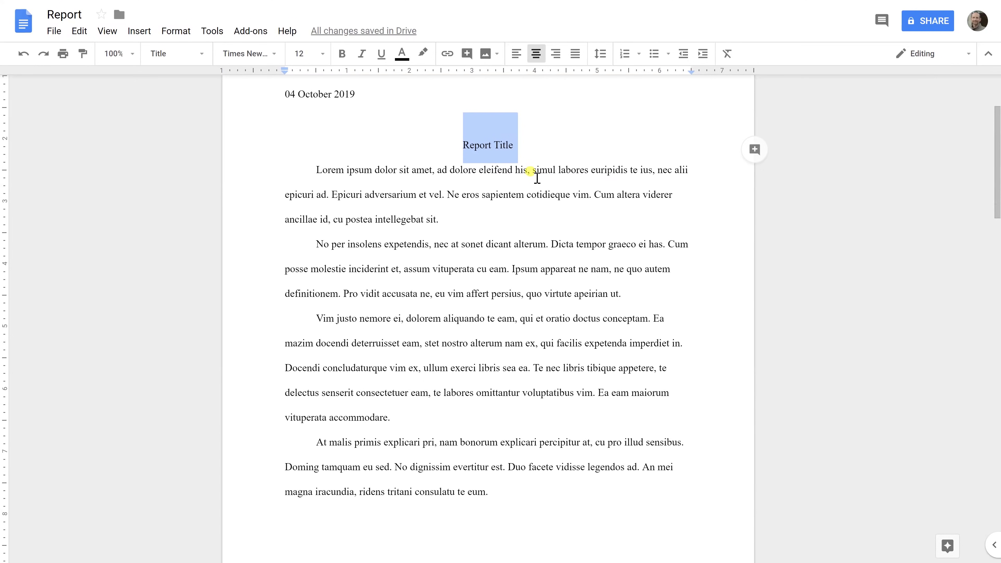
double_click(317, 171)
drag(375, 202, 459, 354)
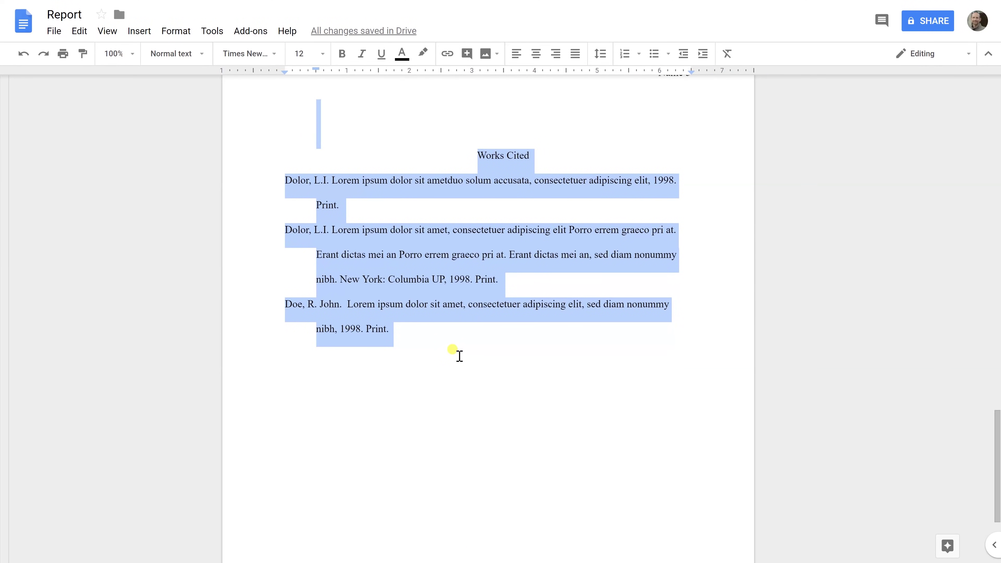
scroll(459, 355, up, 10)
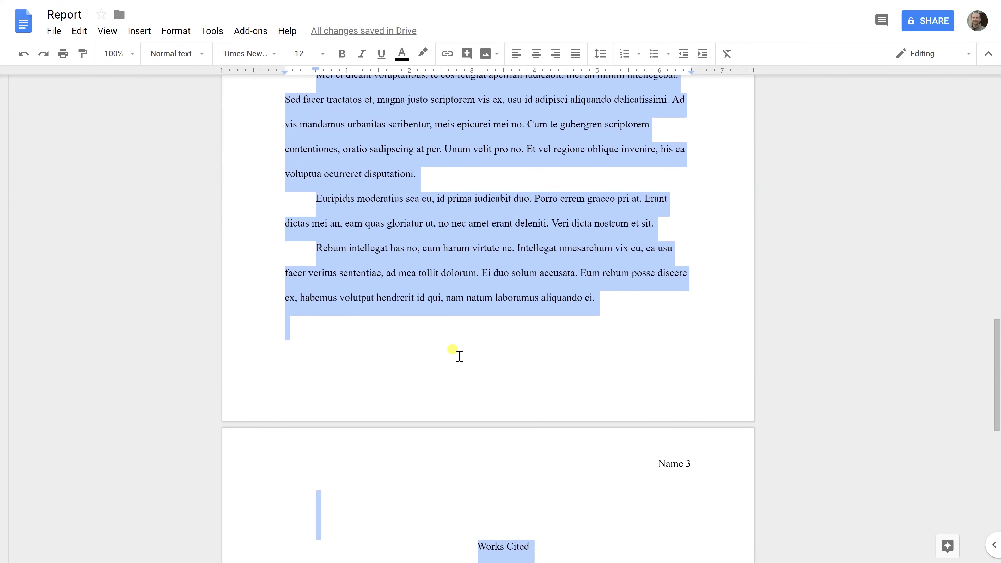
scroll(459, 355, up, 10)
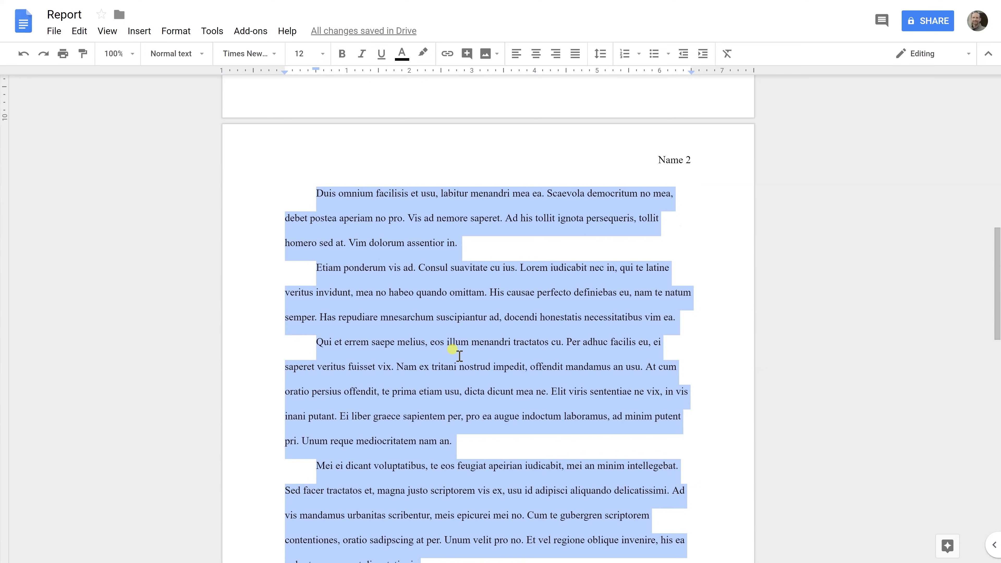
scroll(459, 355, up, 10)
click(175, 31)
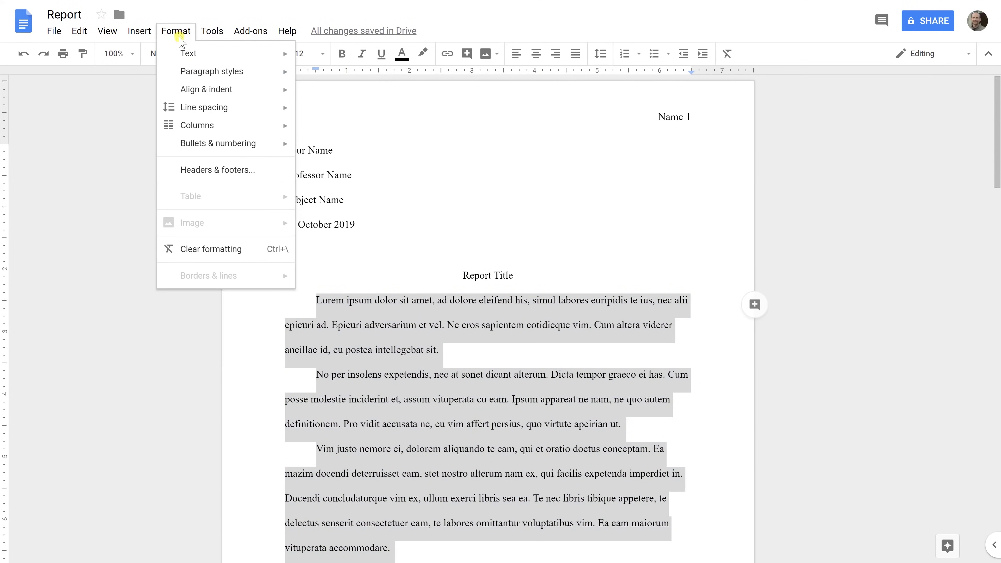
mouse_move(187, 109)
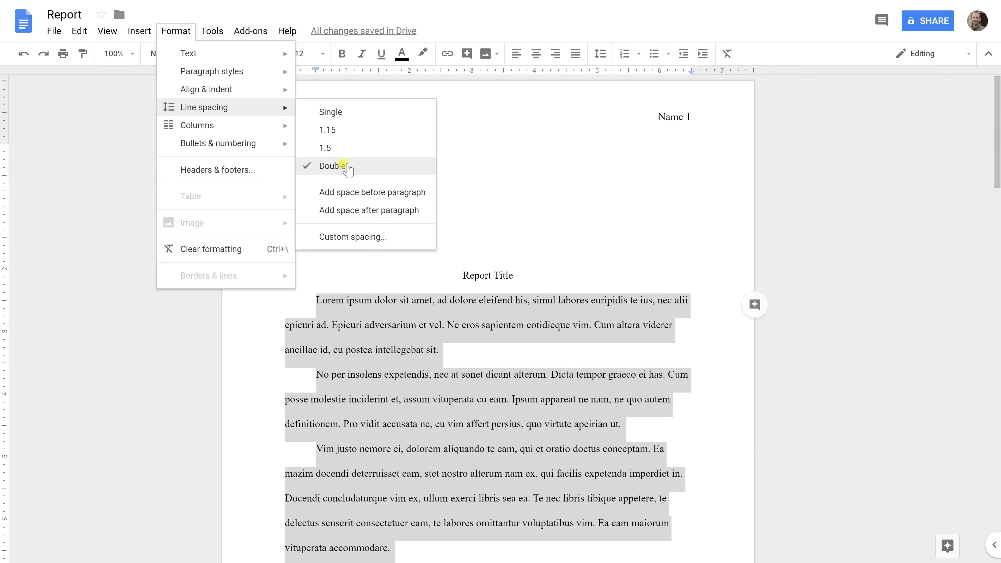
click(692, 302)
double_click(692, 302)
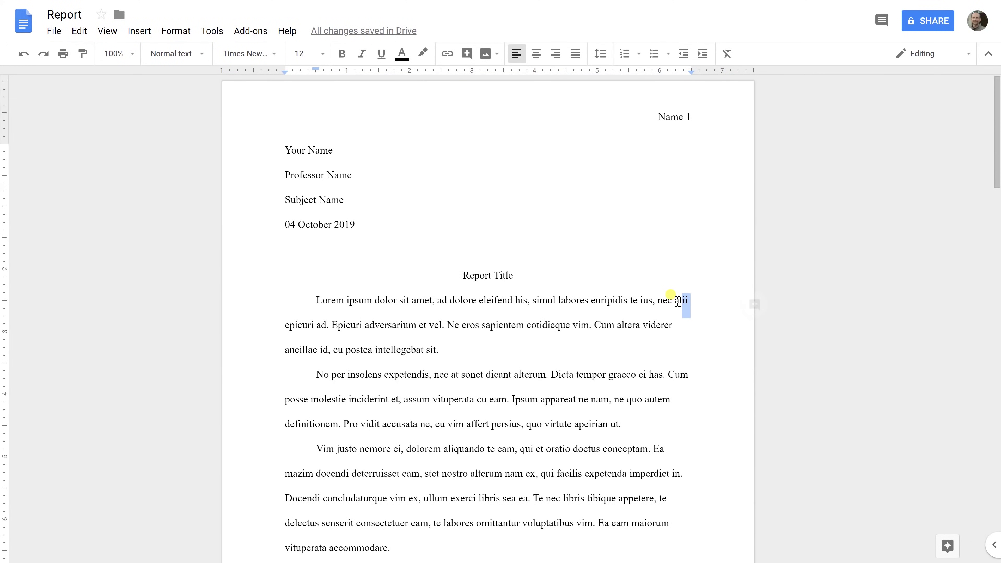
click(693, 300)
key(Left)
double_click(454, 351)
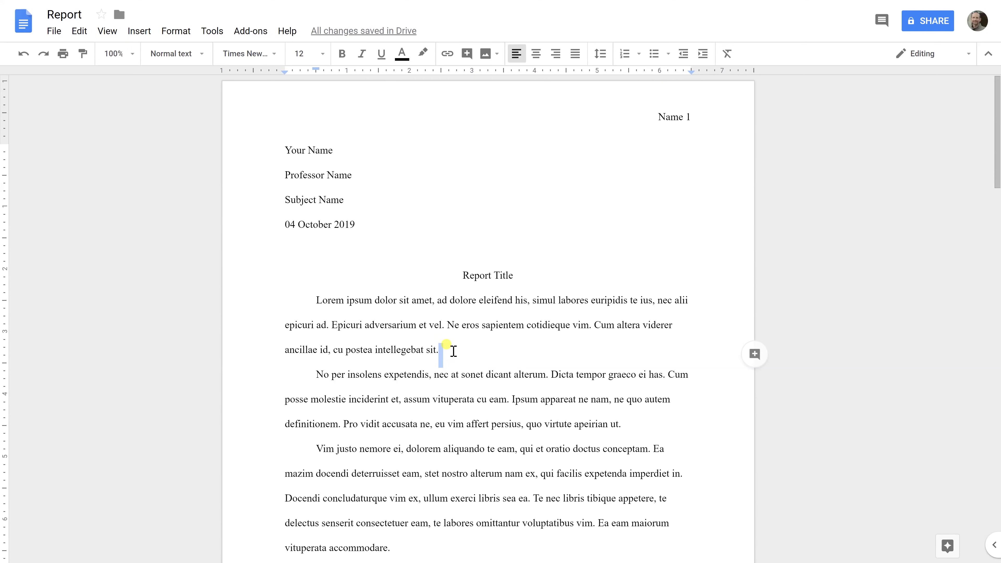
scroll(454, 350, down, 2)
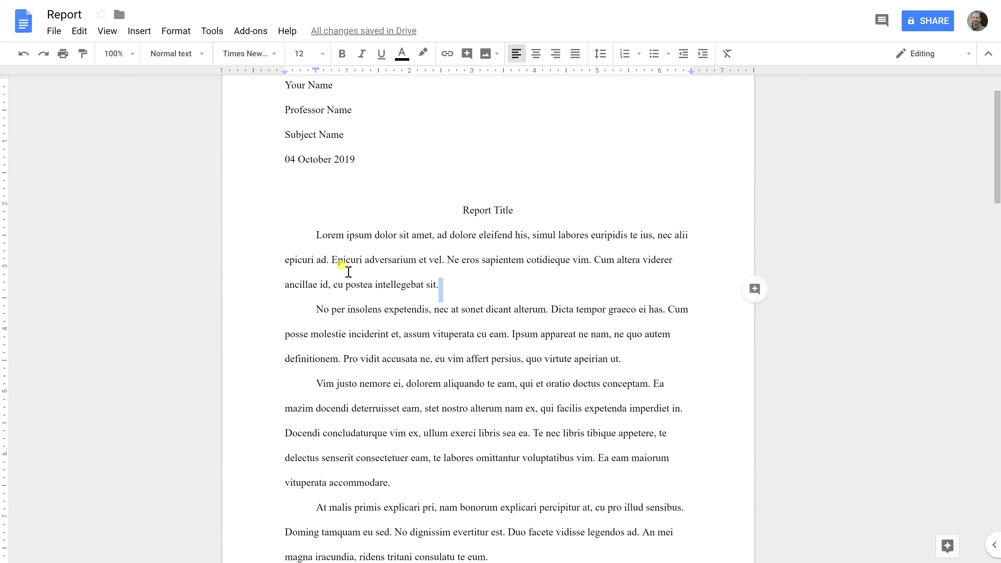
click(298, 234)
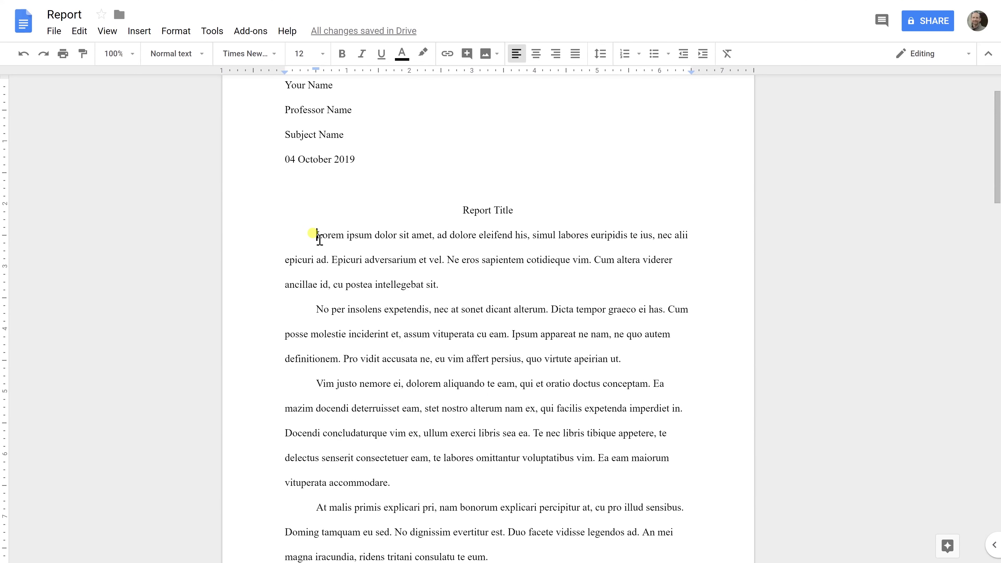
drag(316, 235, 393, 485)
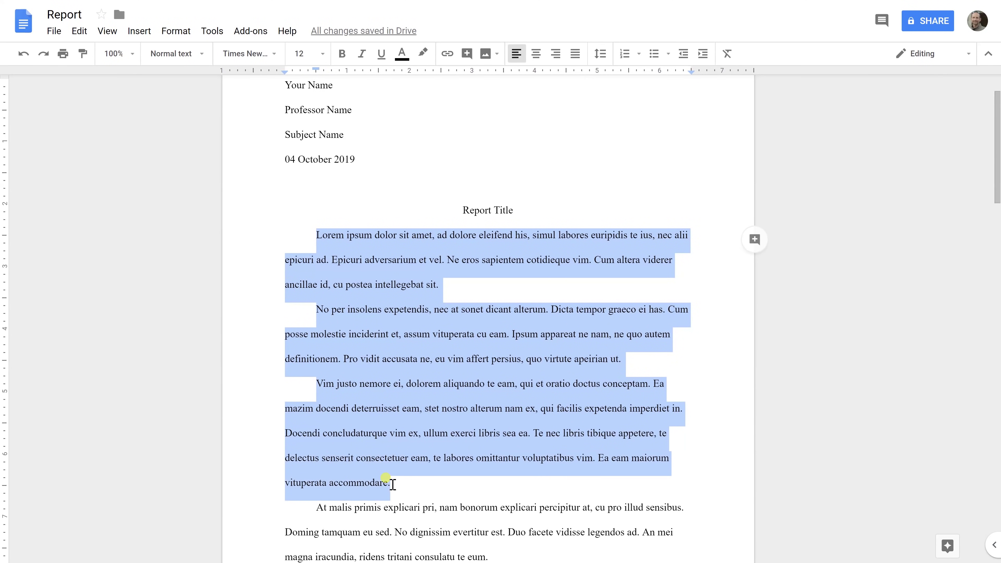
click(176, 31)
mouse_move(264, 90)
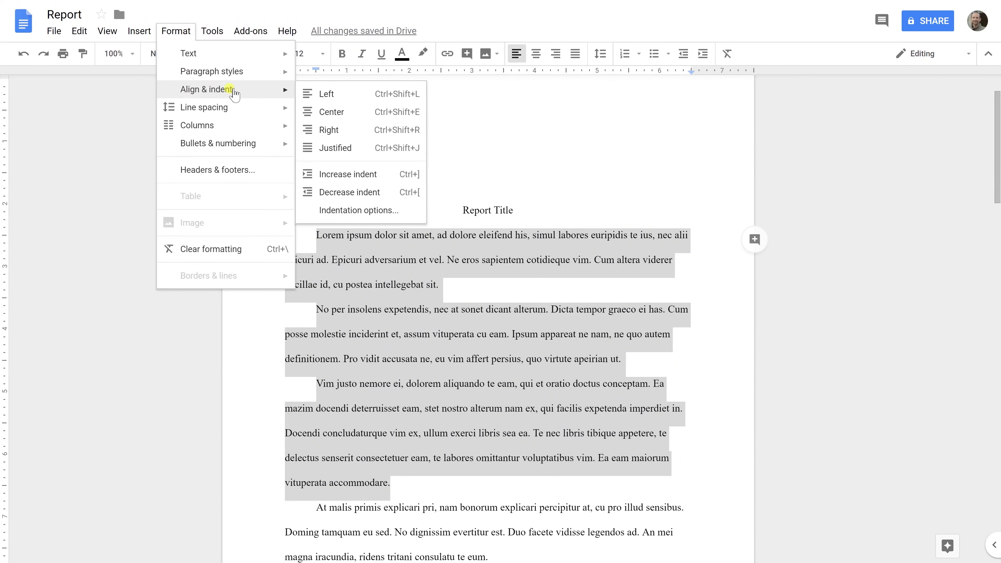
click(363, 213)
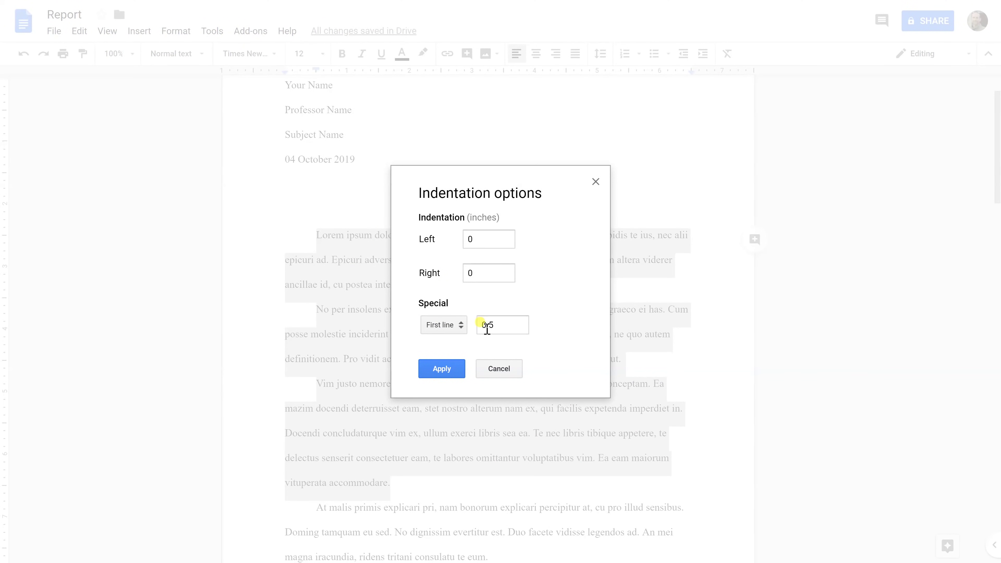
click(486, 363)
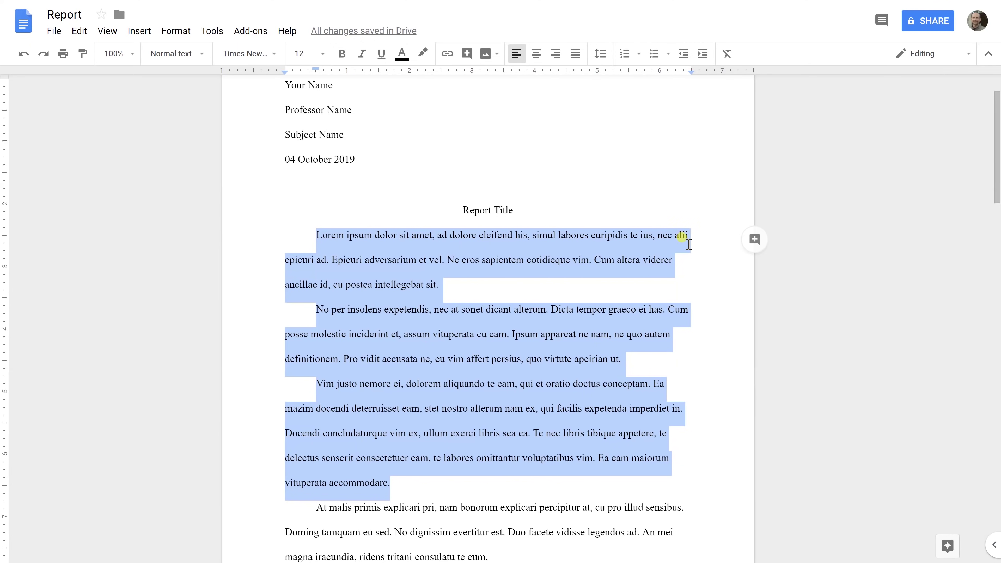
click(574, 58)
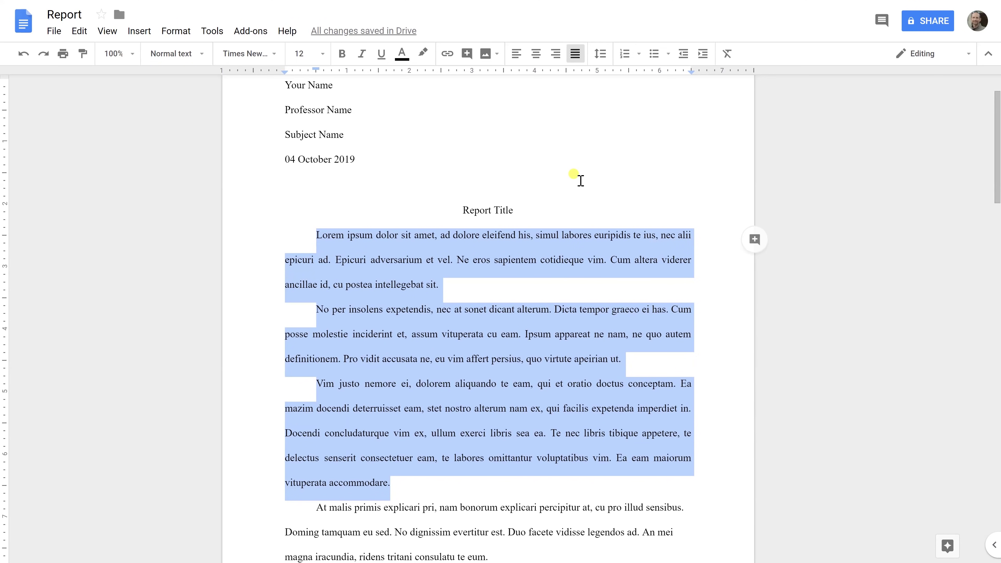
click(513, 58)
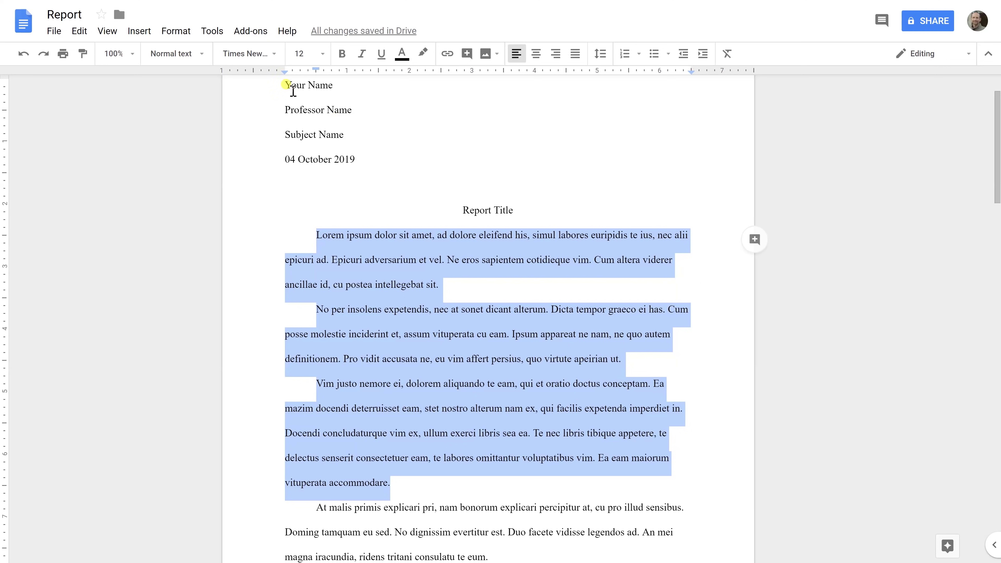
Select the entire document, set its font size to 12 point, and scroll toward page 2
drag(286, 85, 322, 147)
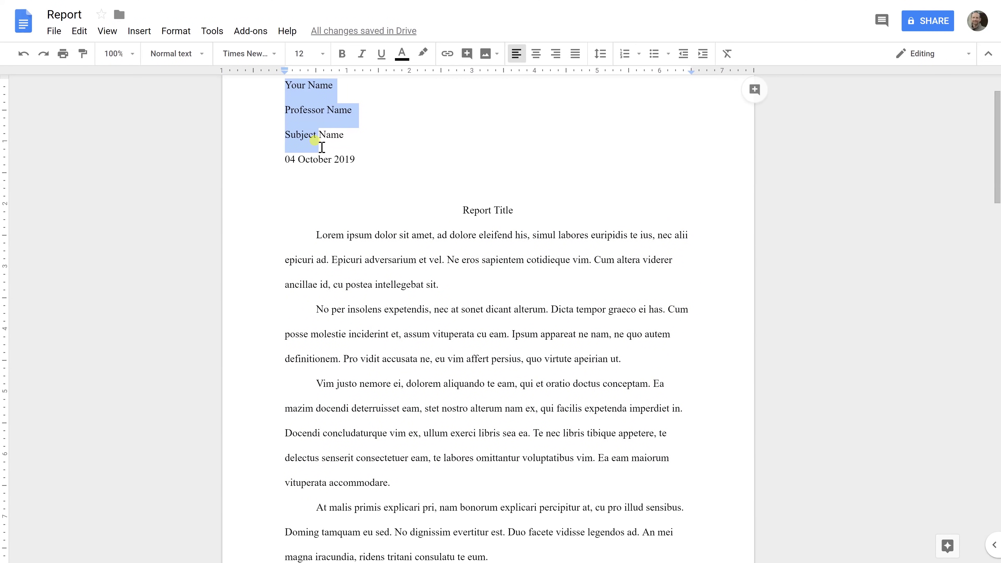
key(ctrl+a)
click(307, 54)
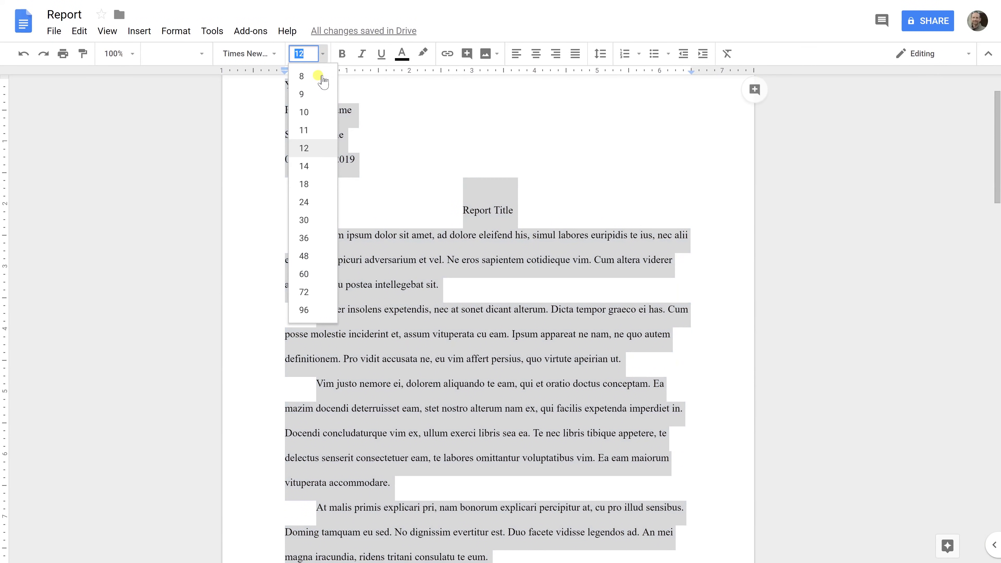
click(311, 147)
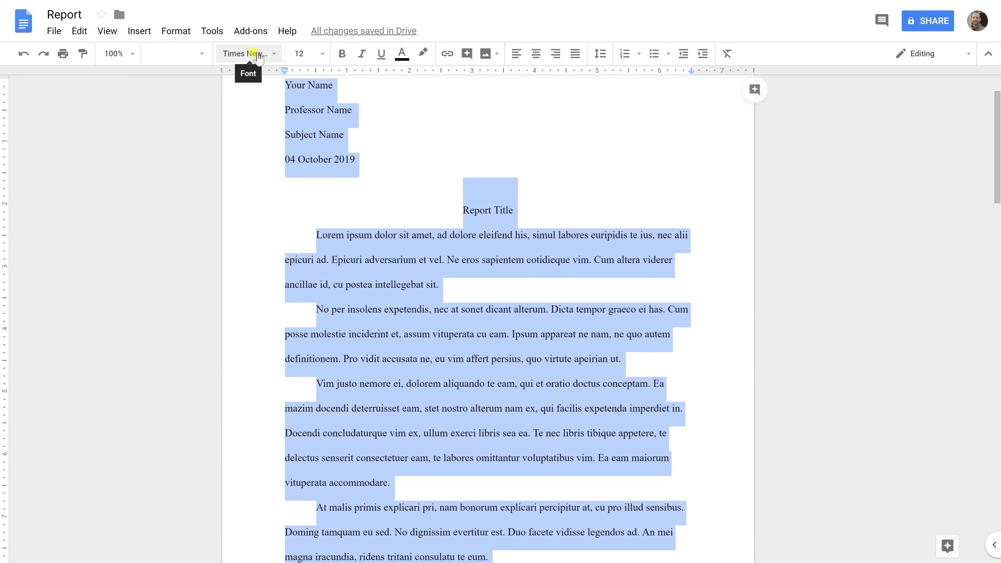
click(323, 213)
scroll(324, 224, down, 15)
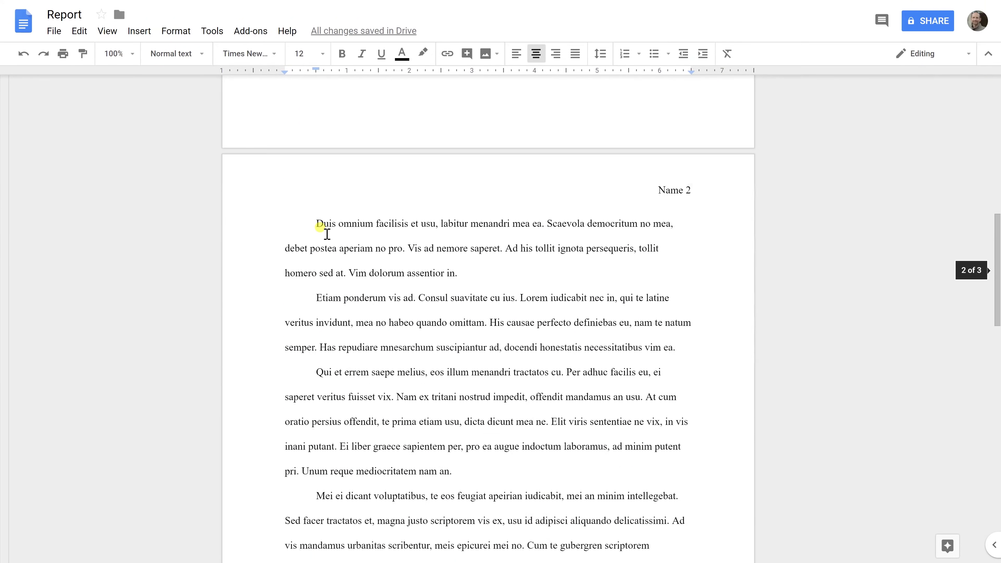
Scroll to page 3 and inspect its Name 3 header
scroll(327, 235, down, 12)
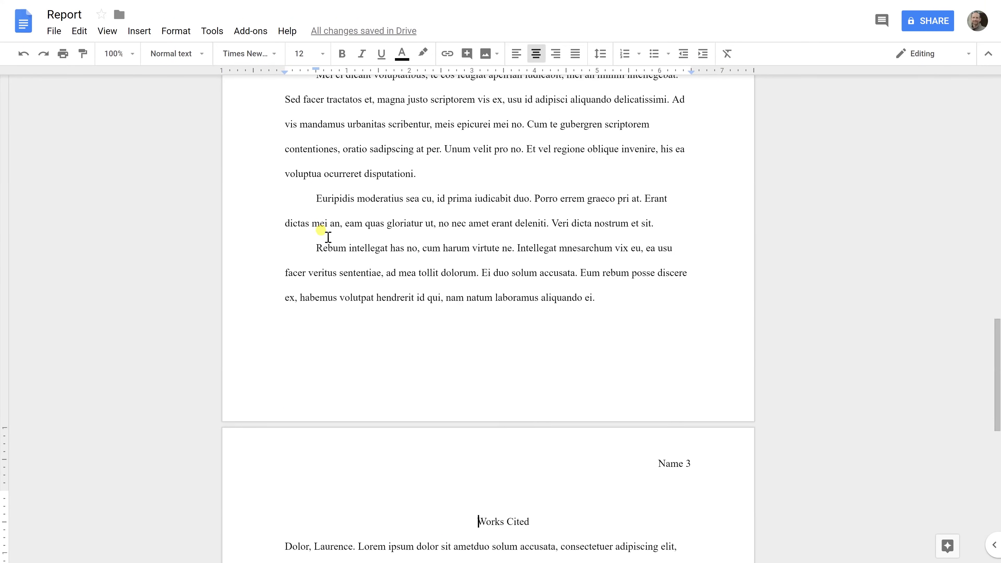
scroll(328, 241, down, 5)
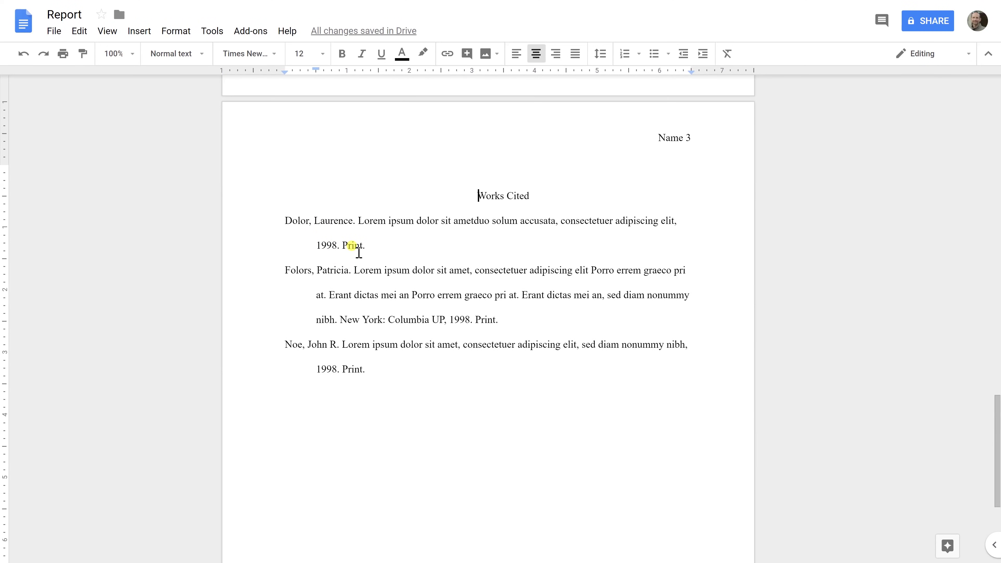
click(535, 151)
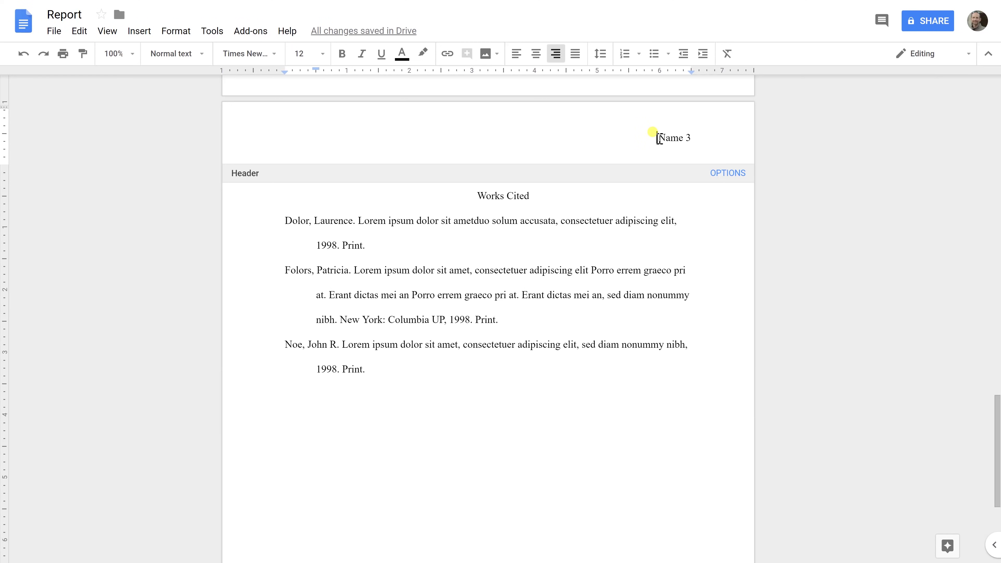
key(Escape)
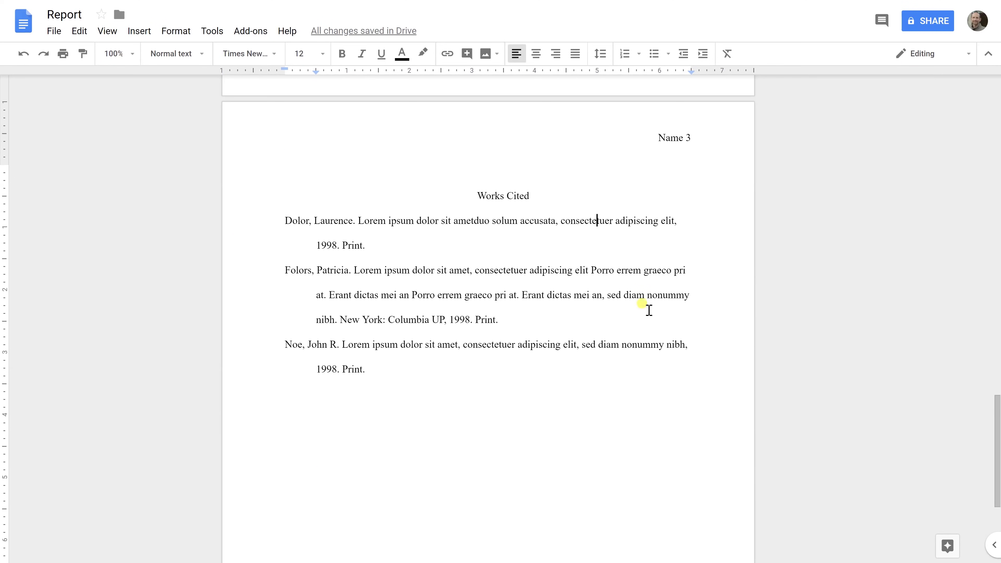
Check the Works Cited heading and the Dolor entry below it
click(492, 177)
click(503, 196)
double_click(503, 196)
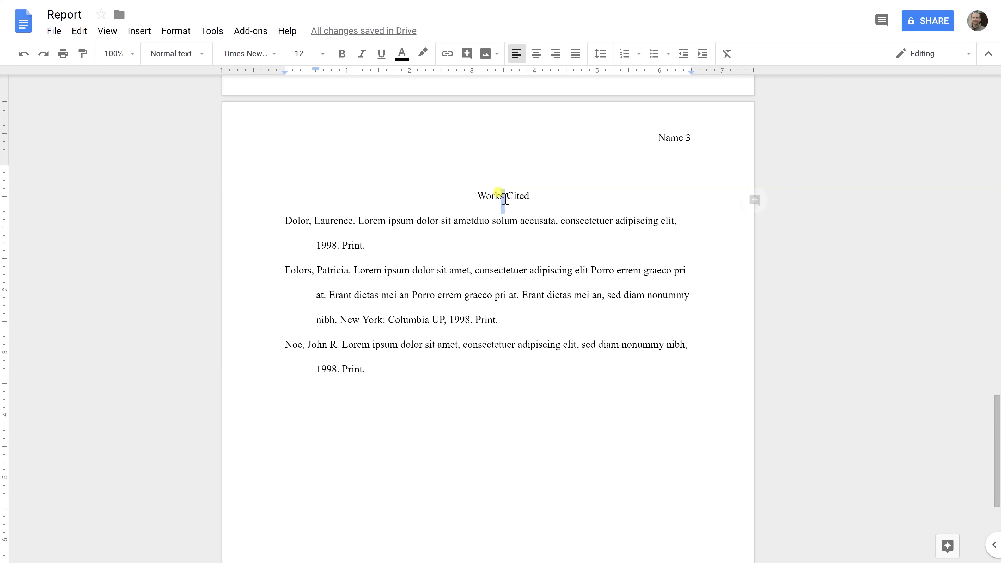
click(458, 220)
Center the 'Works Cited' heading and select the three citation entries beneath it
drag(477, 196, 527, 201)
click(535, 54)
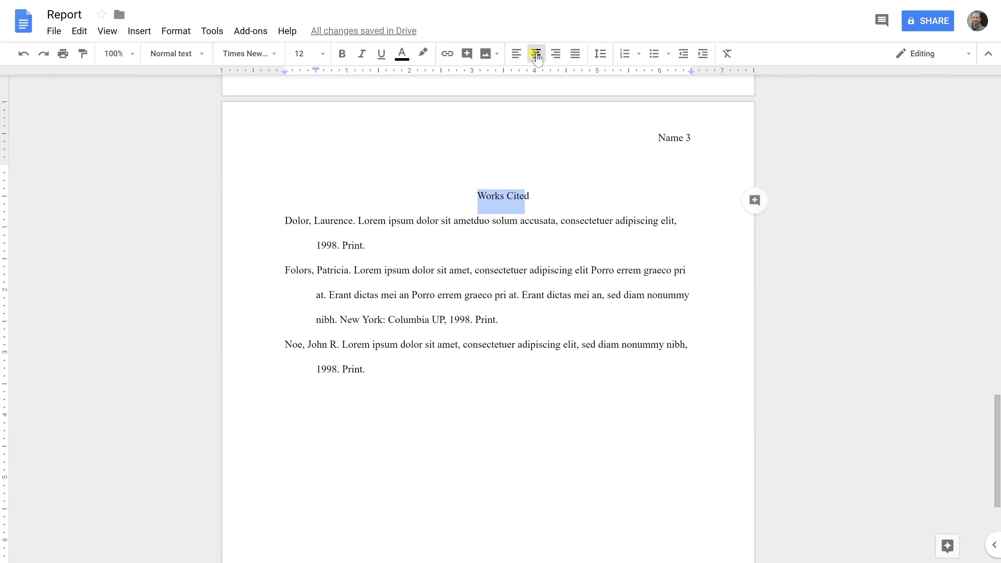
click(287, 221)
drag(296, 230, 382, 372)
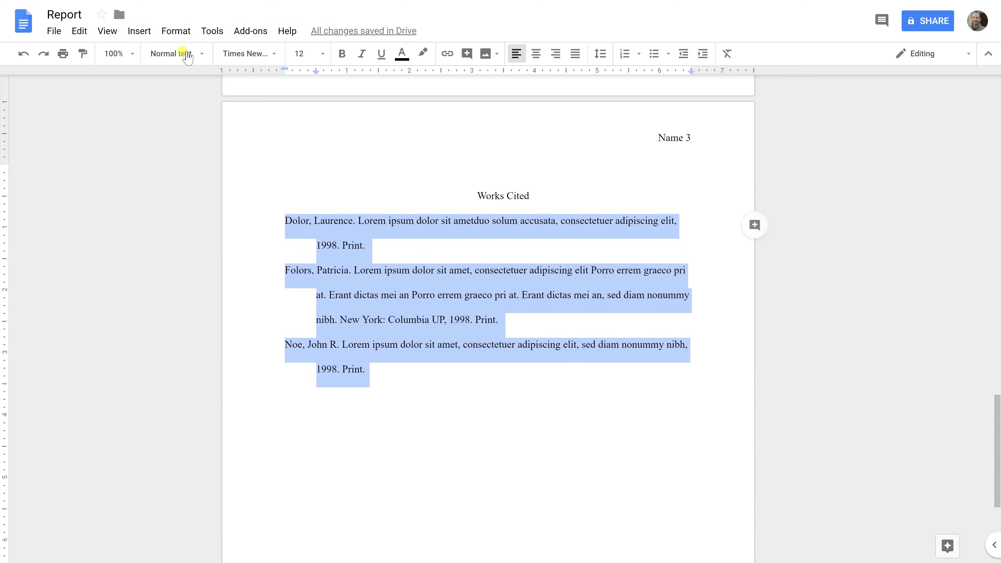
Set Special indentation to Hanging at 0.5 inch in Indentation options for the entries
click(177, 31)
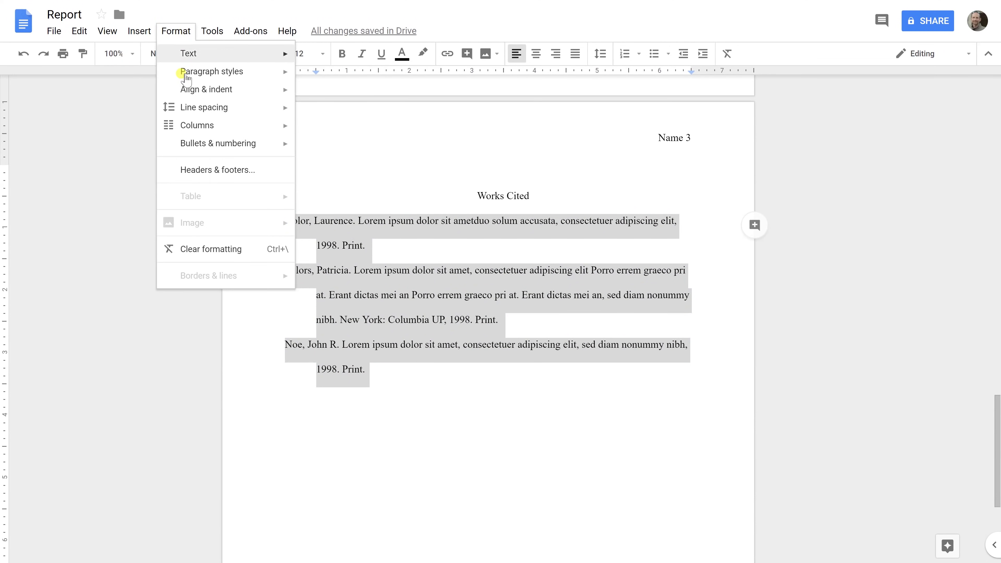
mouse_move(237, 90)
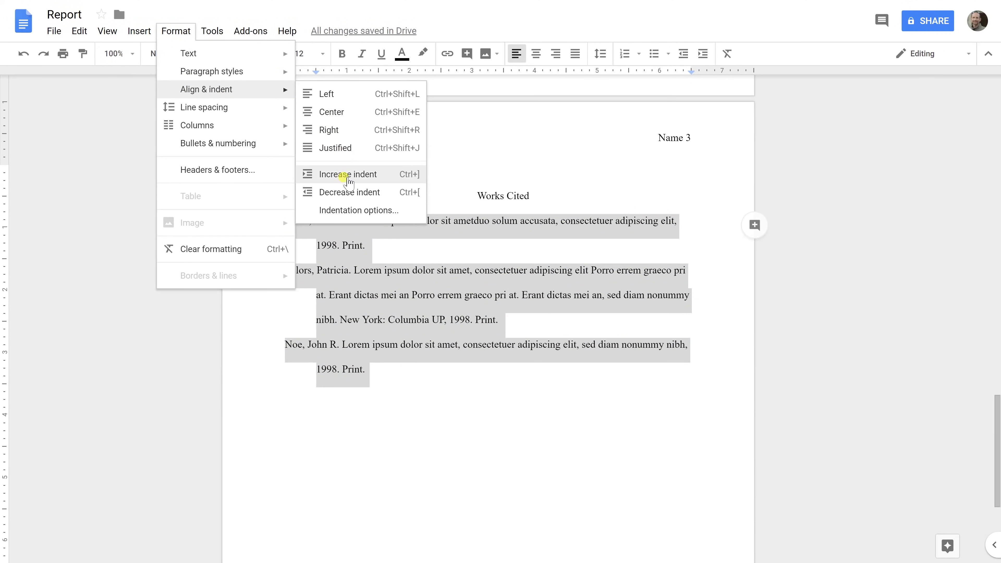
click(371, 210)
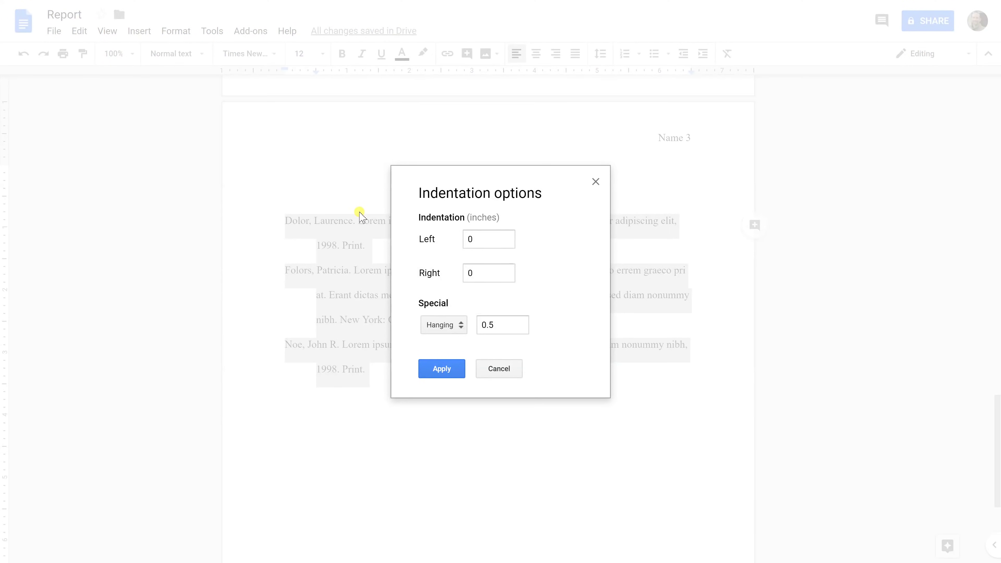
click(441, 324)
click(451, 327)
click(449, 373)
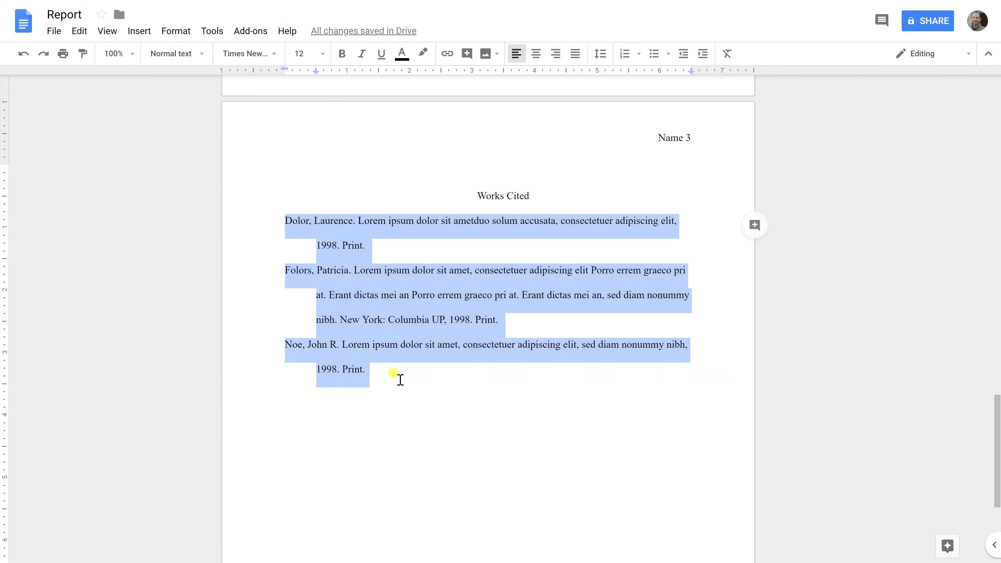